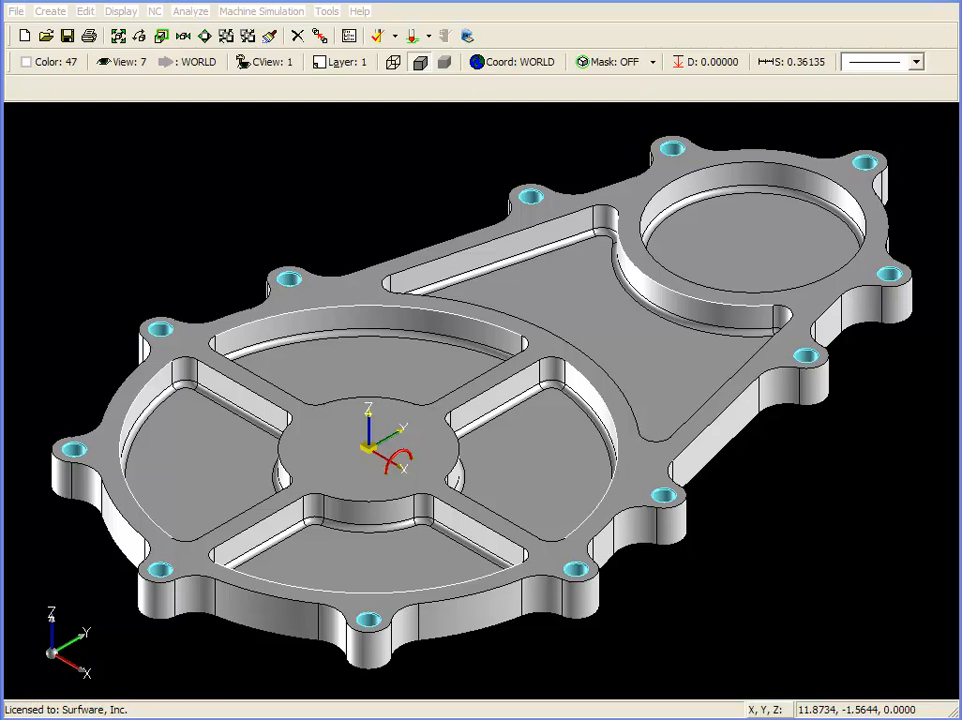
# Start a 2-axis Chamfer Mill operation using the chain of the cover's outer top edge
pyautogui.click(155, 12)
pyautogui.moveTo(159, 31)
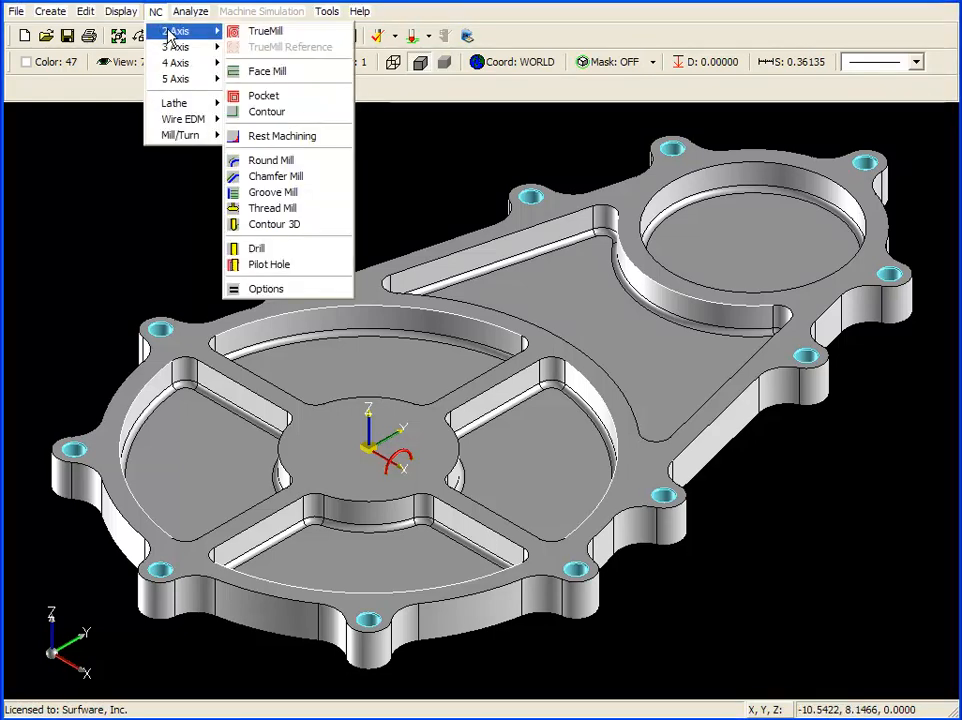
pyautogui.click(306, 179)
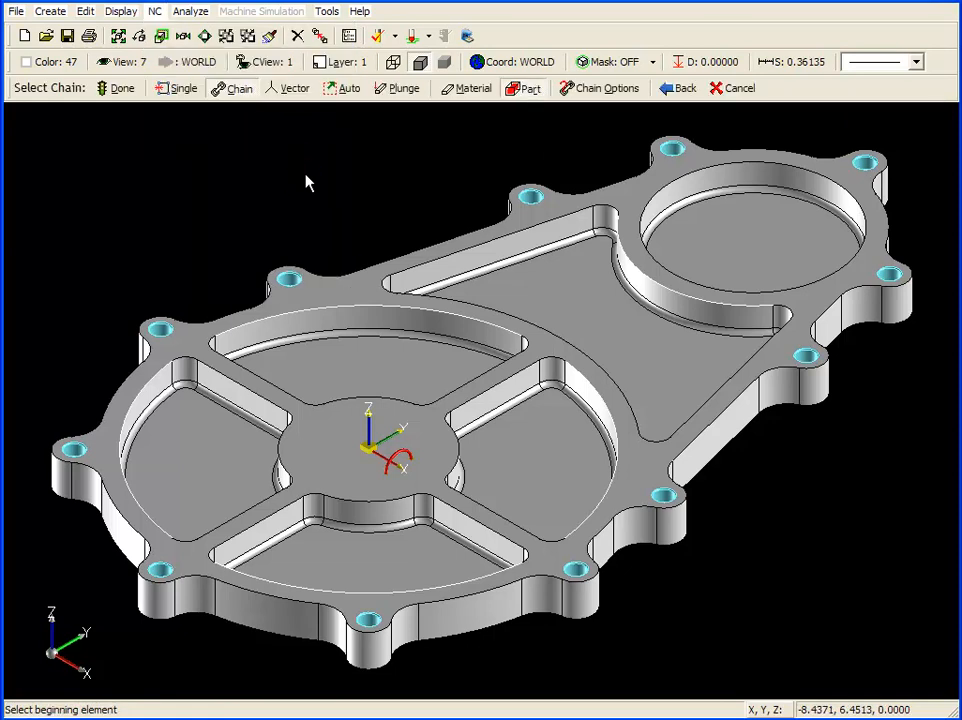
pyautogui.click(507, 585)
pyautogui.click(501, 580)
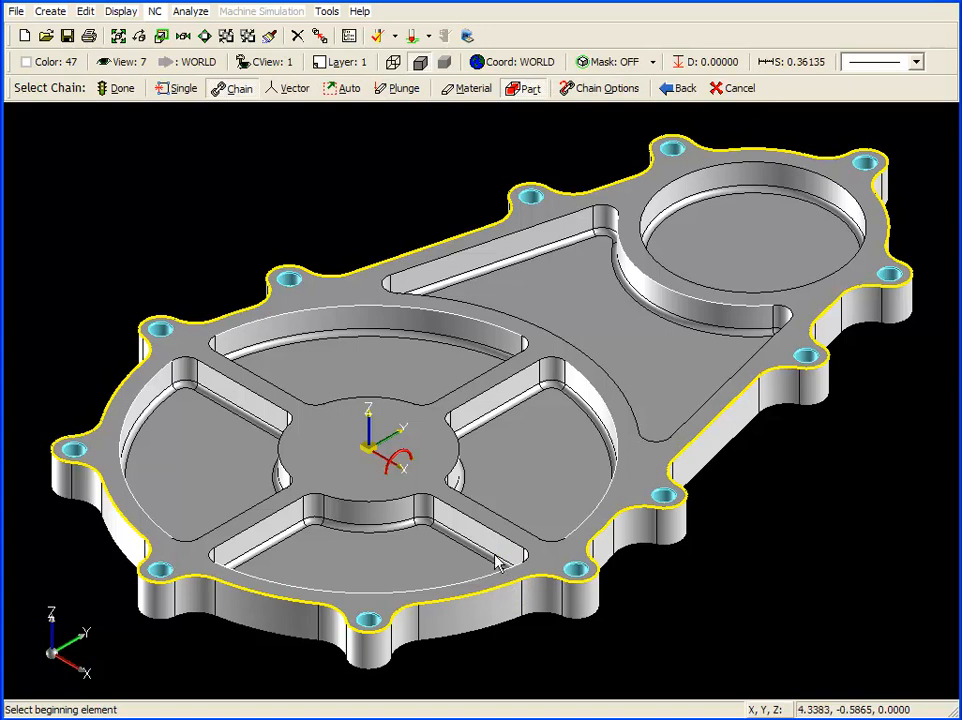
pyautogui.click(118, 89)
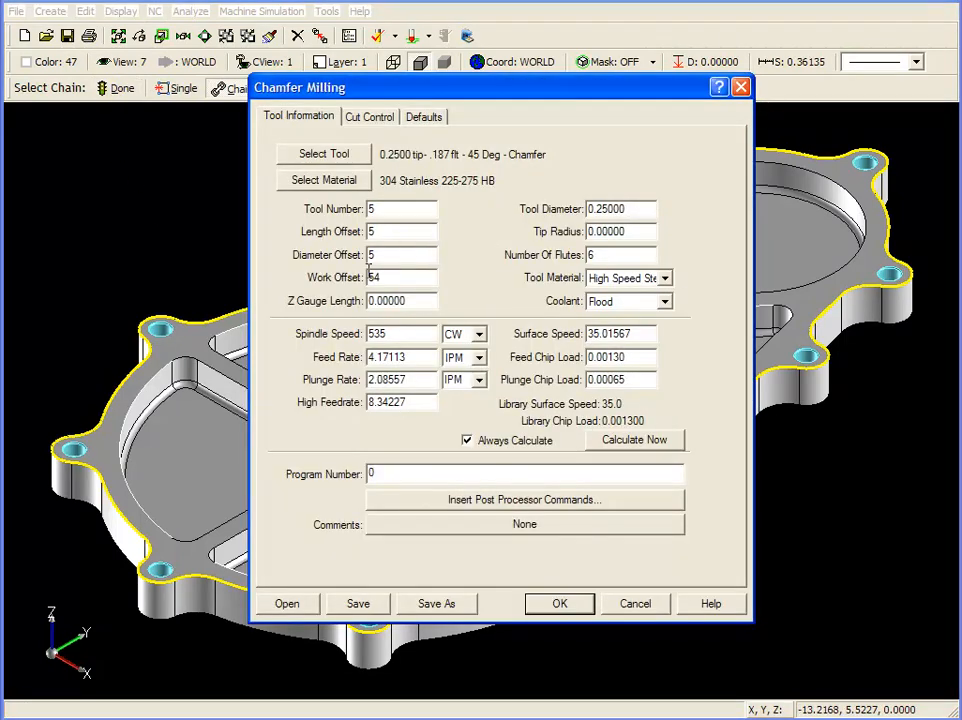
# Review the dimensions of the assigned chamfer tool and the chamfer size setting
pyautogui.click(330, 154)
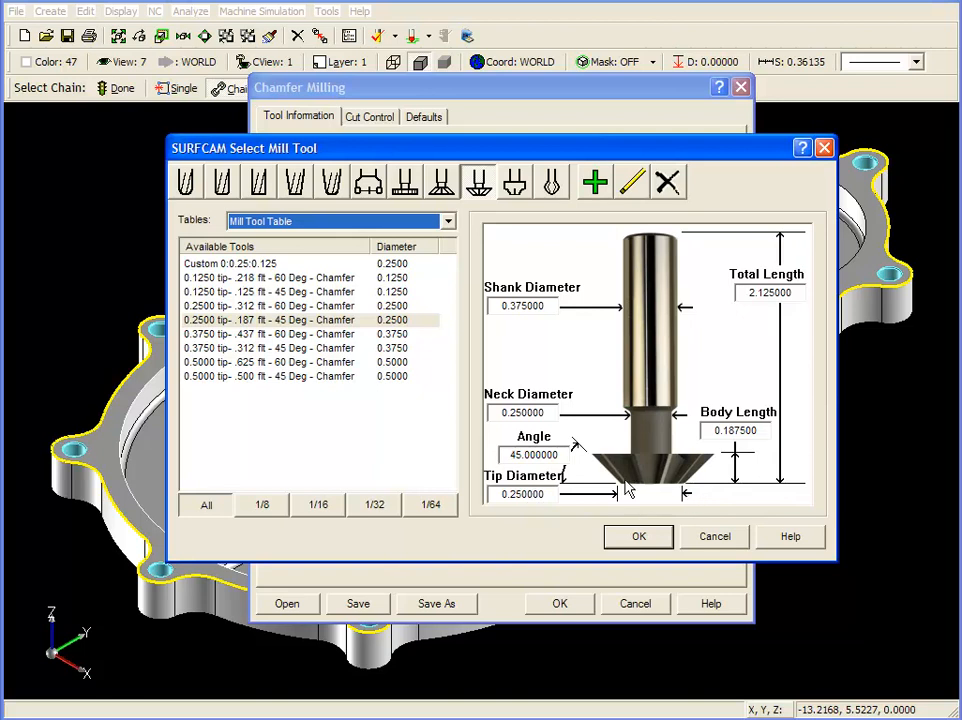
pyautogui.click(714, 536)
pyautogui.click(372, 117)
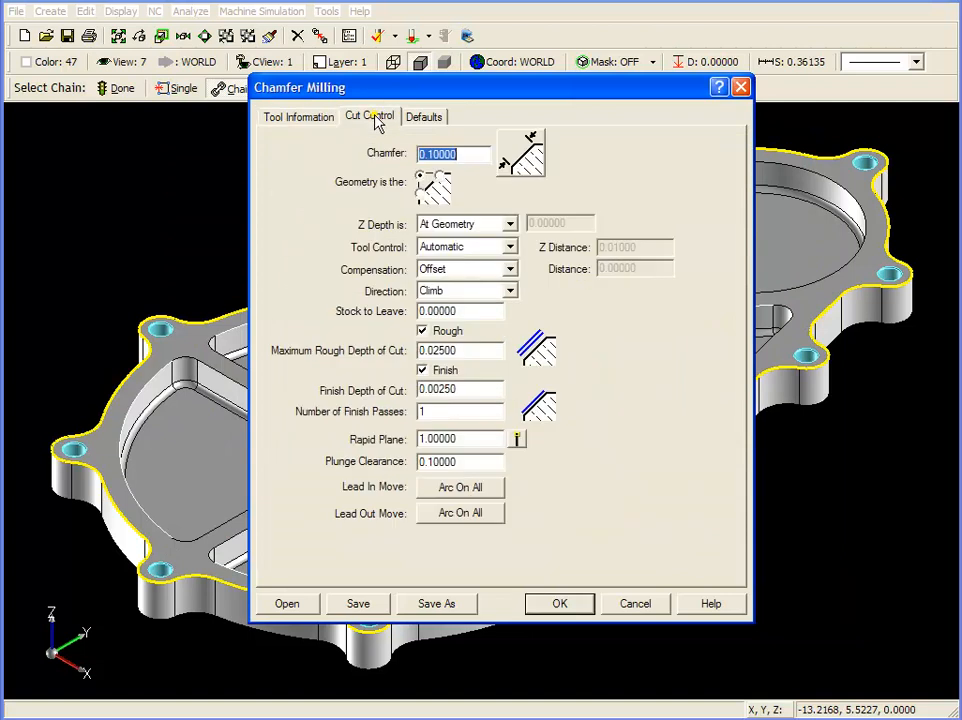
pyautogui.click(455, 155)
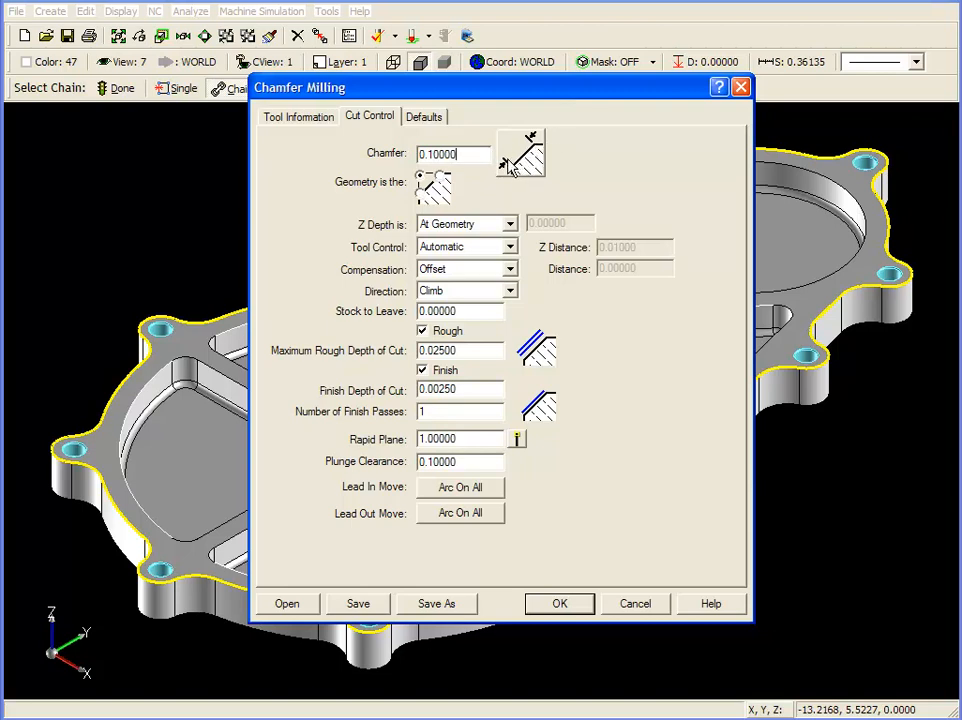
pyautogui.doubleClick(455, 154)
pyautogui.click(453, 154)
# Try the other geometry reference points and the Enter option for Z depth, restoring the corner point and At Geometry
pyautogui.click(440, 177)
pyautogui.click(421, 192)
pyautogui.click(421, 176)
pyautogui.click(510, 226)
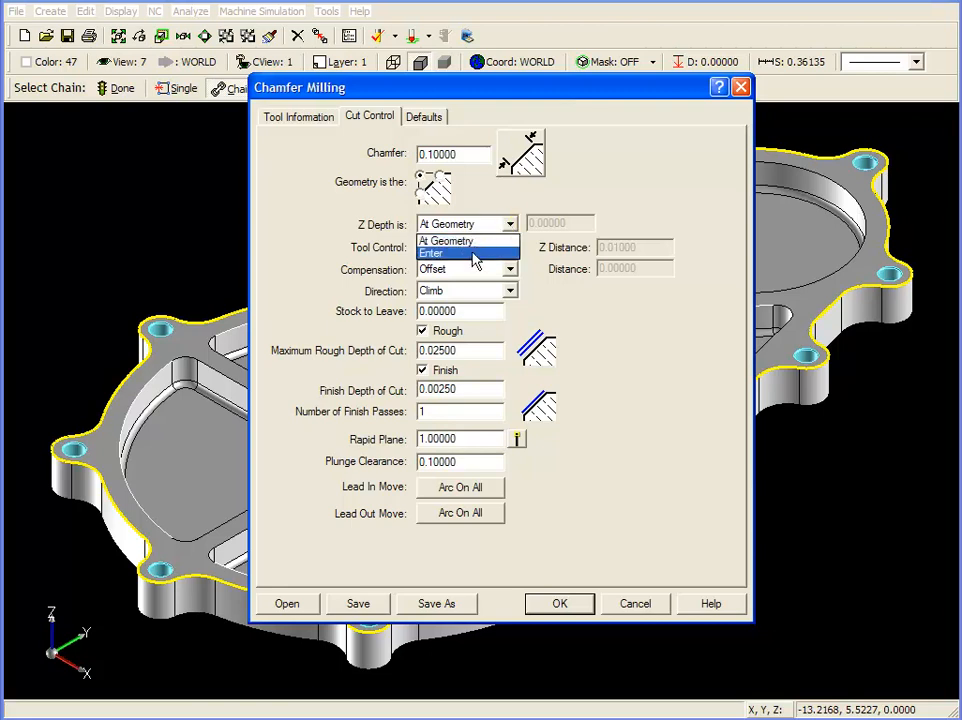
pyautogui.click(476, 255)
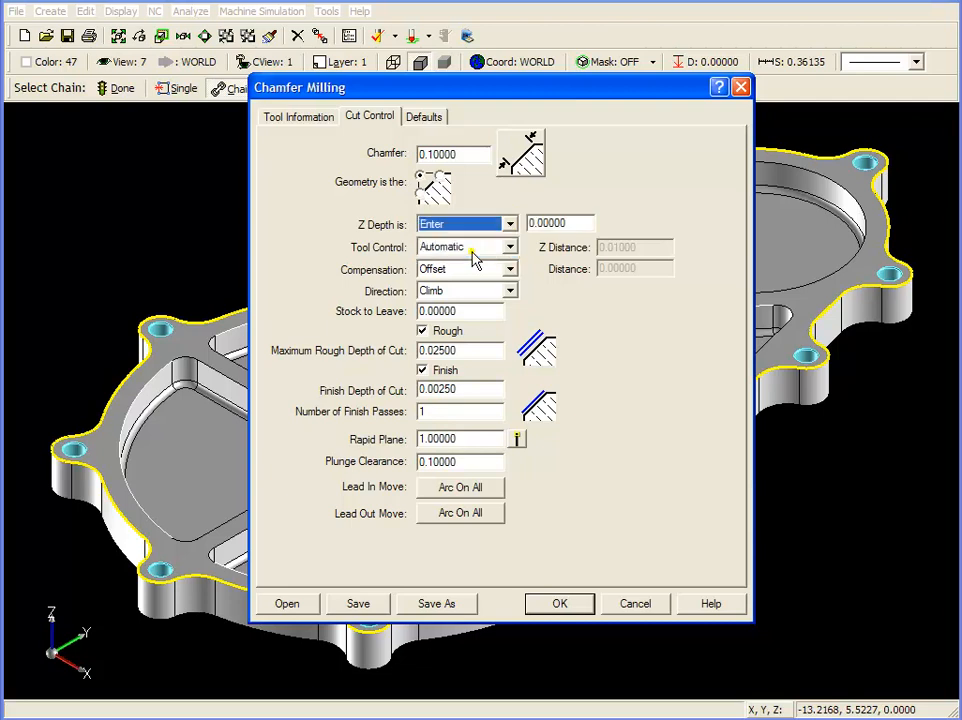
pyautogui.click(573, 223)
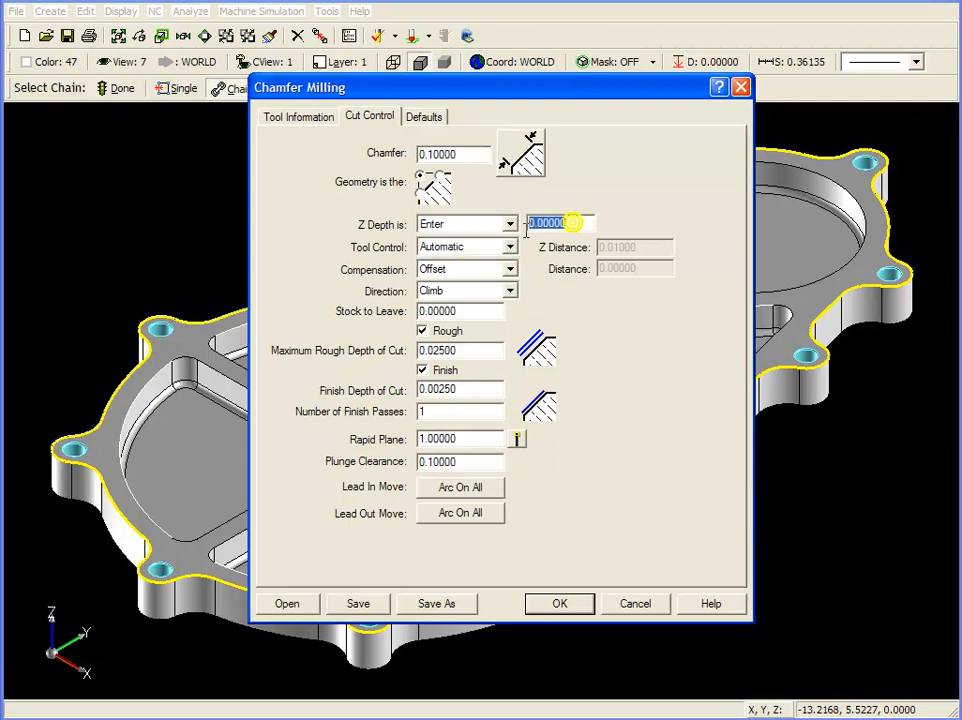
pyautogui.click(510, 227)
pyautogui.click(490, 242)
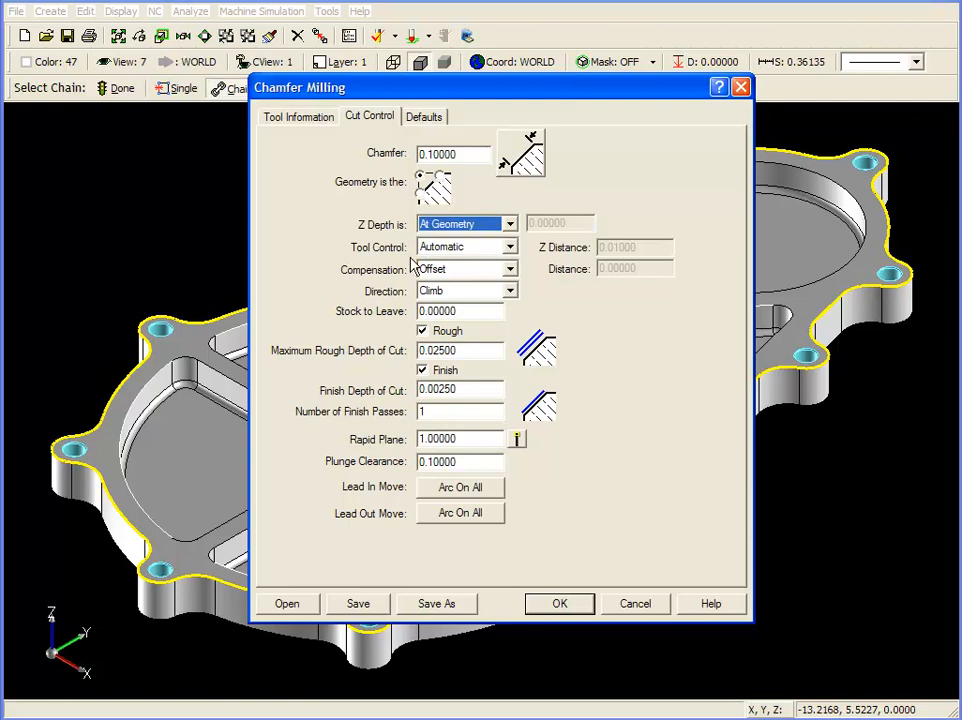
# Examine the tool control choices, stock to leave, rough and finish depths of cut, and finish pass settings of the chamfer operation
pyautogui.click(510, 248)
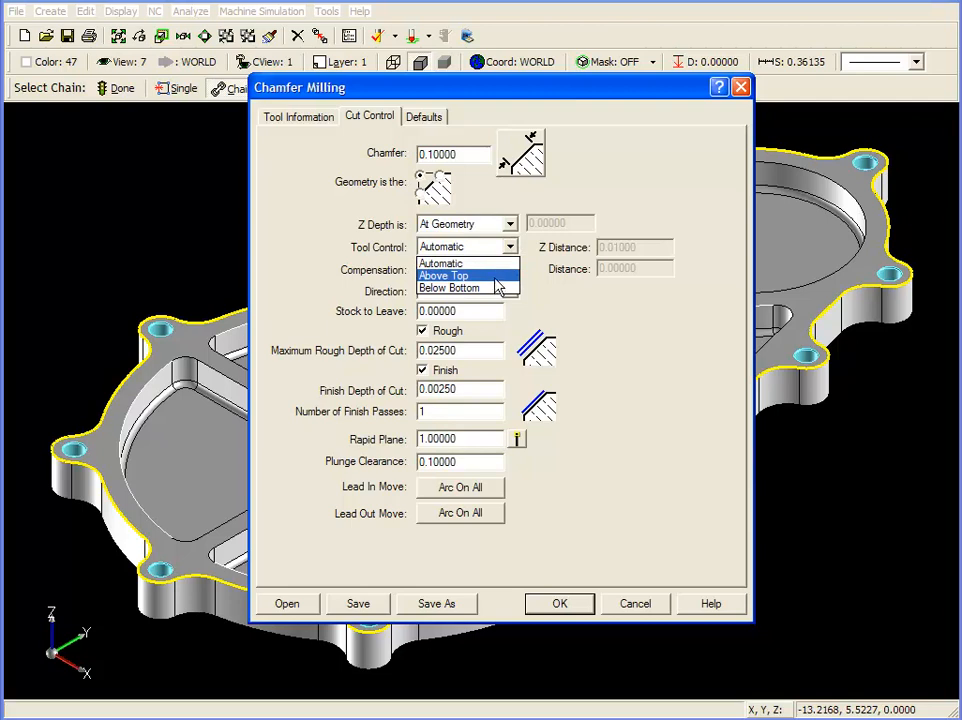
pyautogui.click(511, 253)
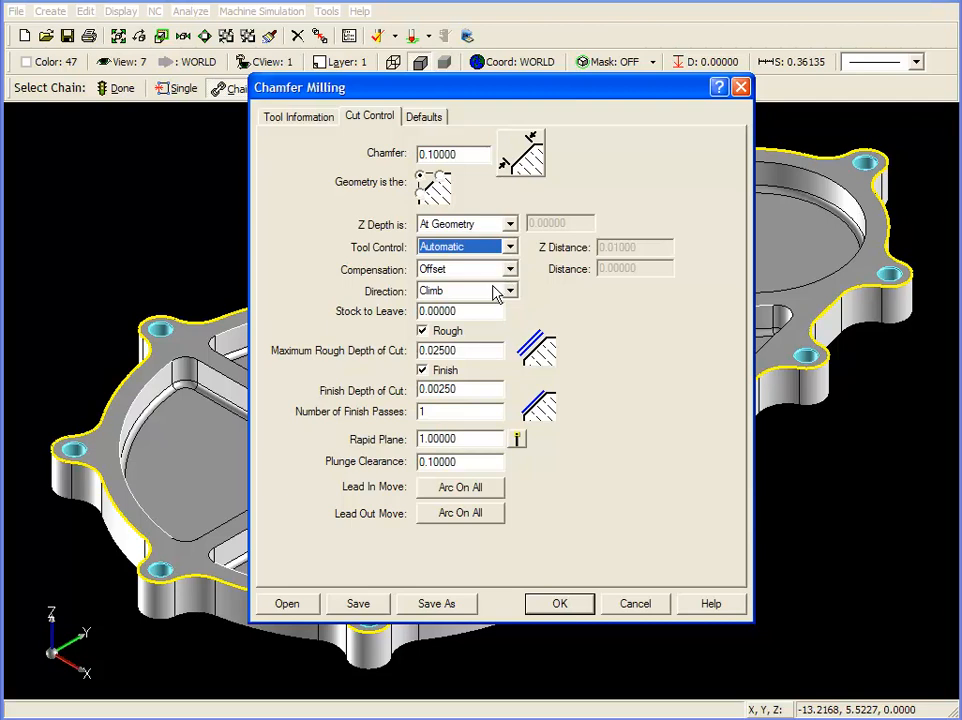
pyautogui.click(473, 311)
pyautogui.click(423, 332)
pyautogui.click(423, 331)
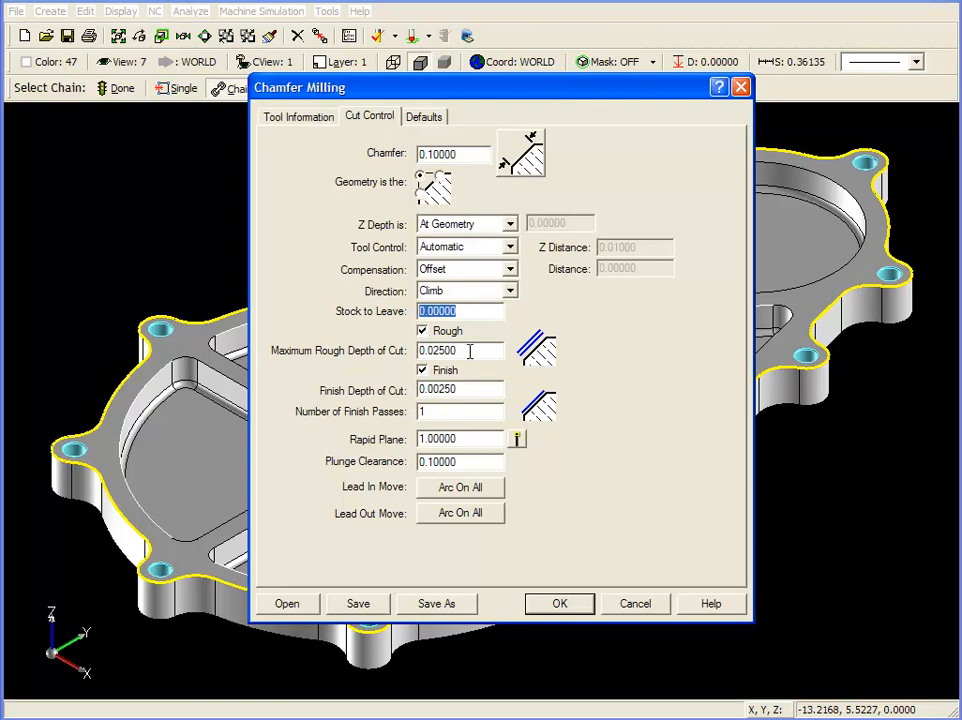
pyautogui.moveTo(464, 350); pyautogui.dragTo(407, 361)
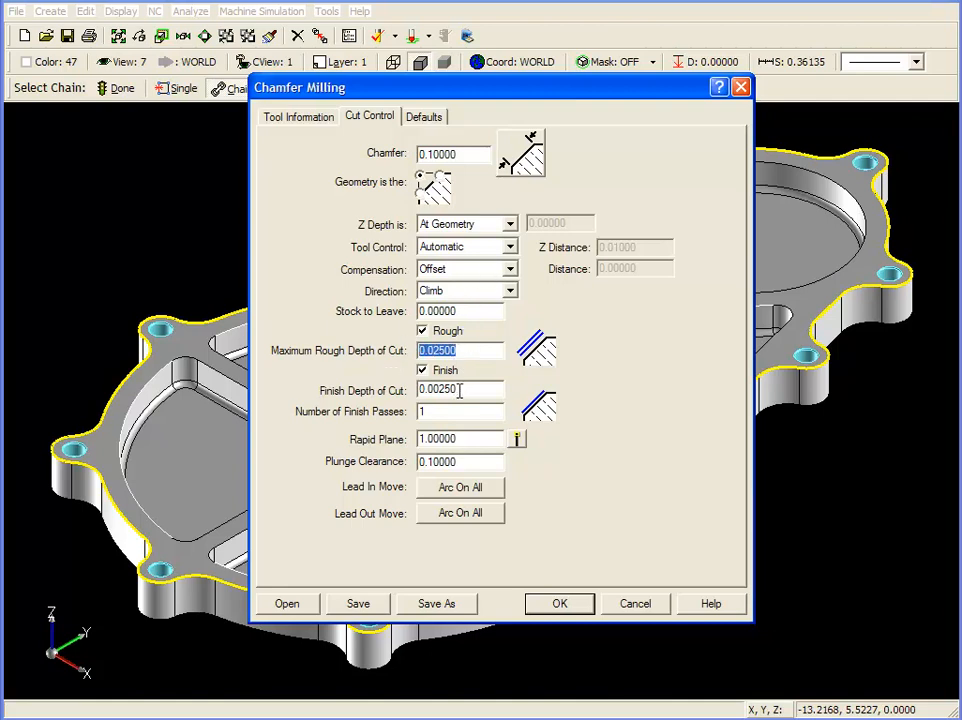
pyautogui.moveTo(463, 391); pyautogui.dragTo(410, 390)
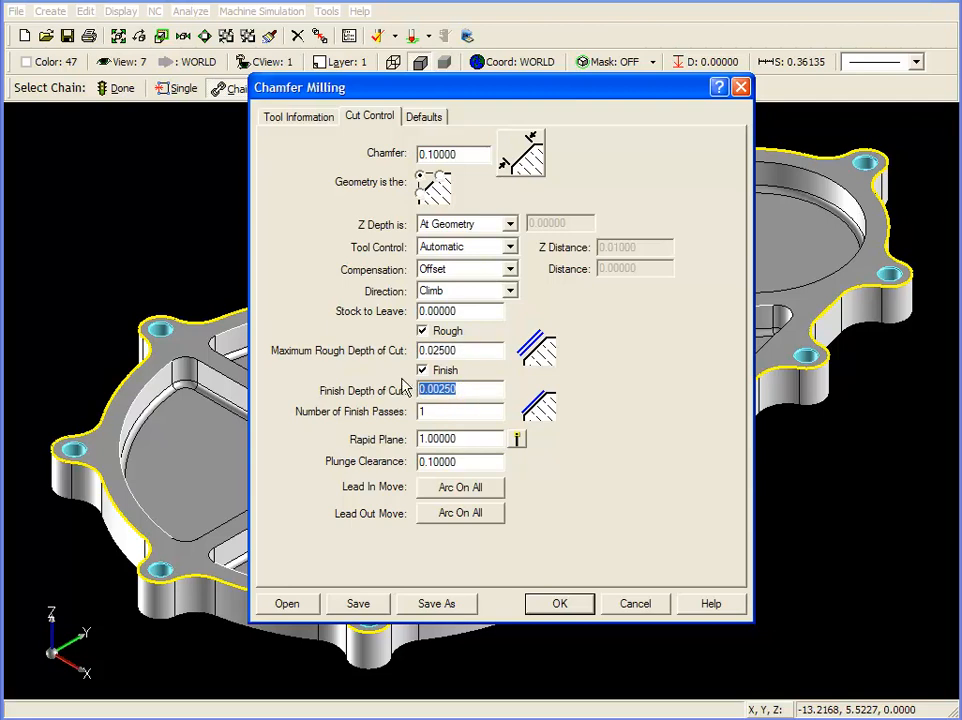
pyautogui.press('Tab')
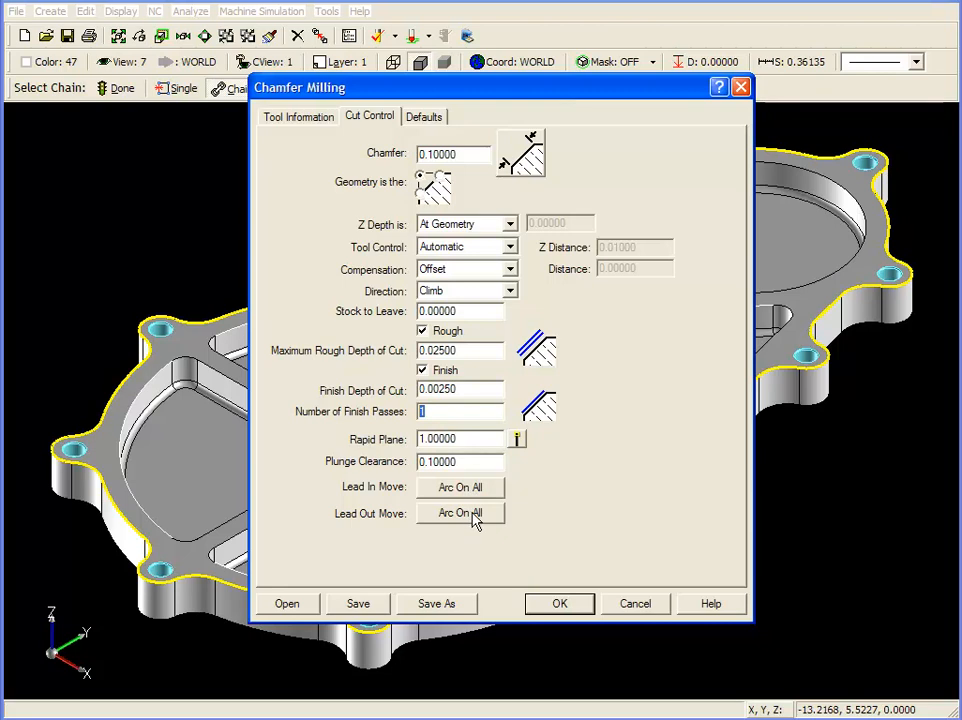
# Generate the chamfer toolpath on the outside of the cover's profile and accept it
pyautogui.click(564, 606)
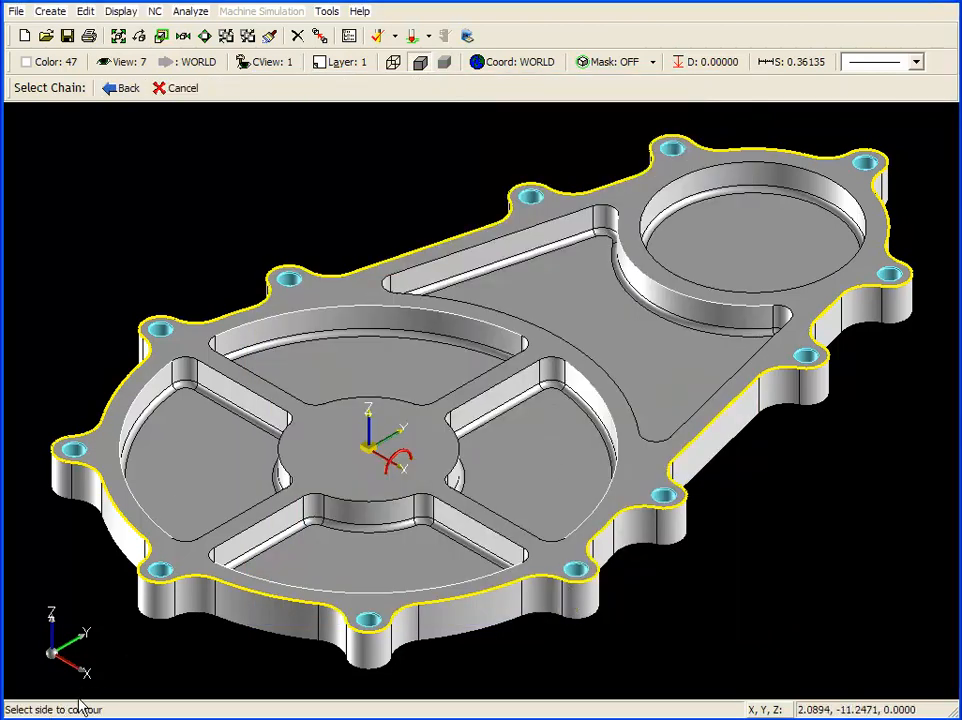
pyautogui.click(843, 628)
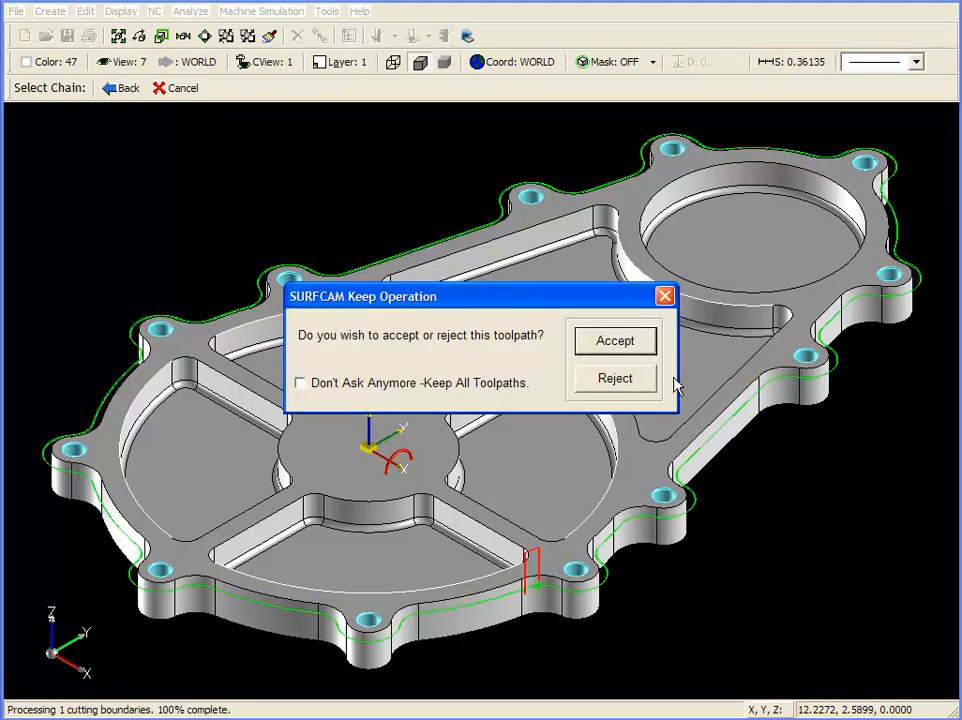
pyautogui.click(627, 340)
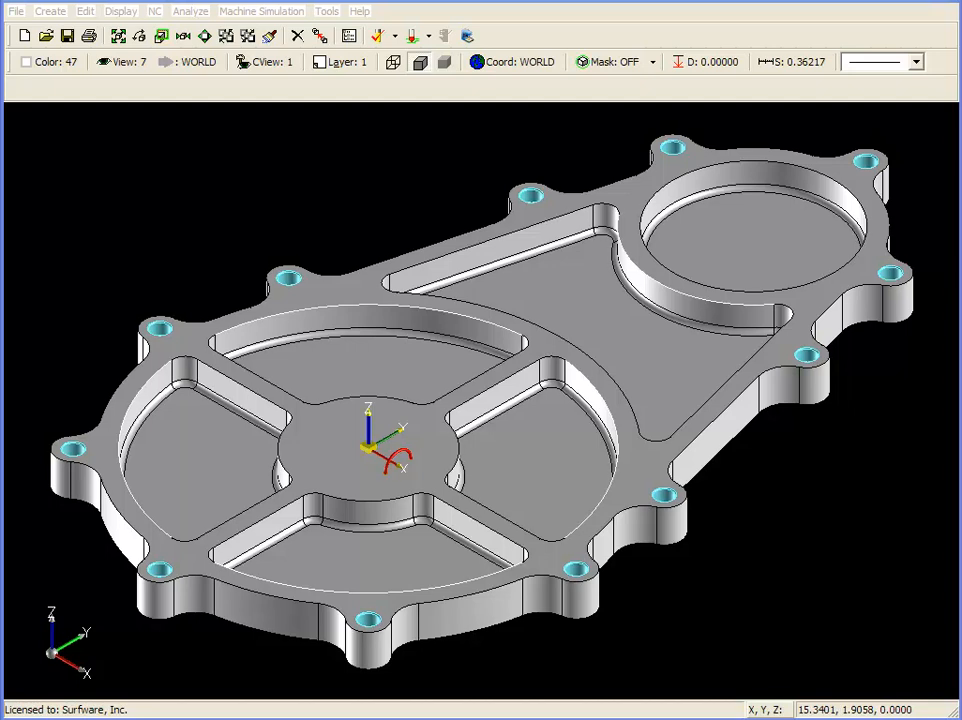
# Start a 2-axis Round Mill operation and chain the top edges of the four sector pockets around the hub
pyautogui.click(155, 11)
pyautogui.moveTo(176, 31)
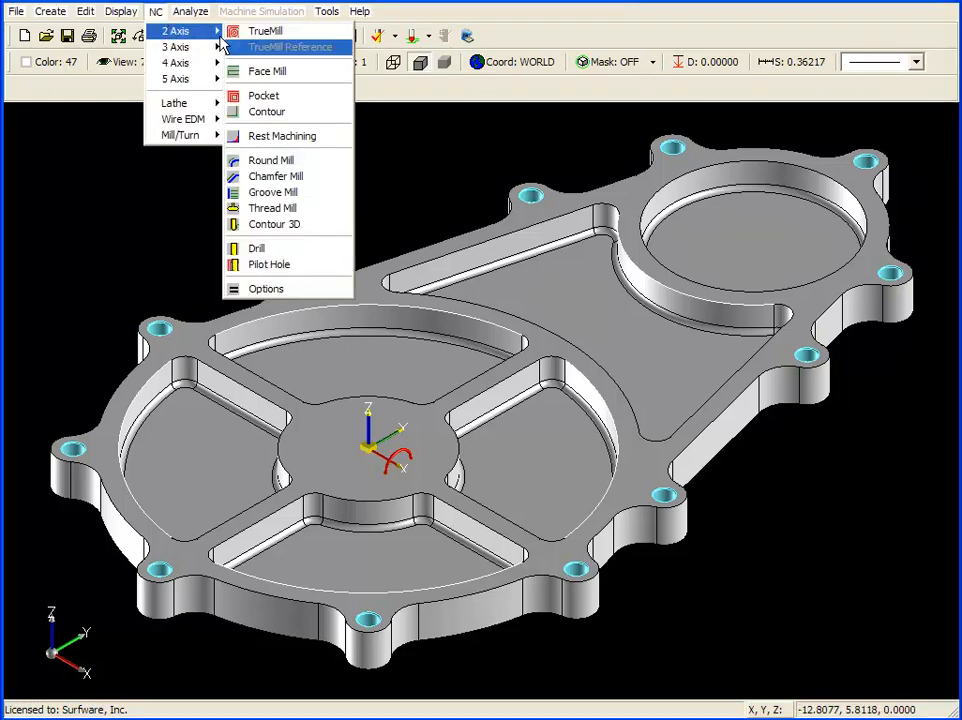
pyautogui.click(306, 170)
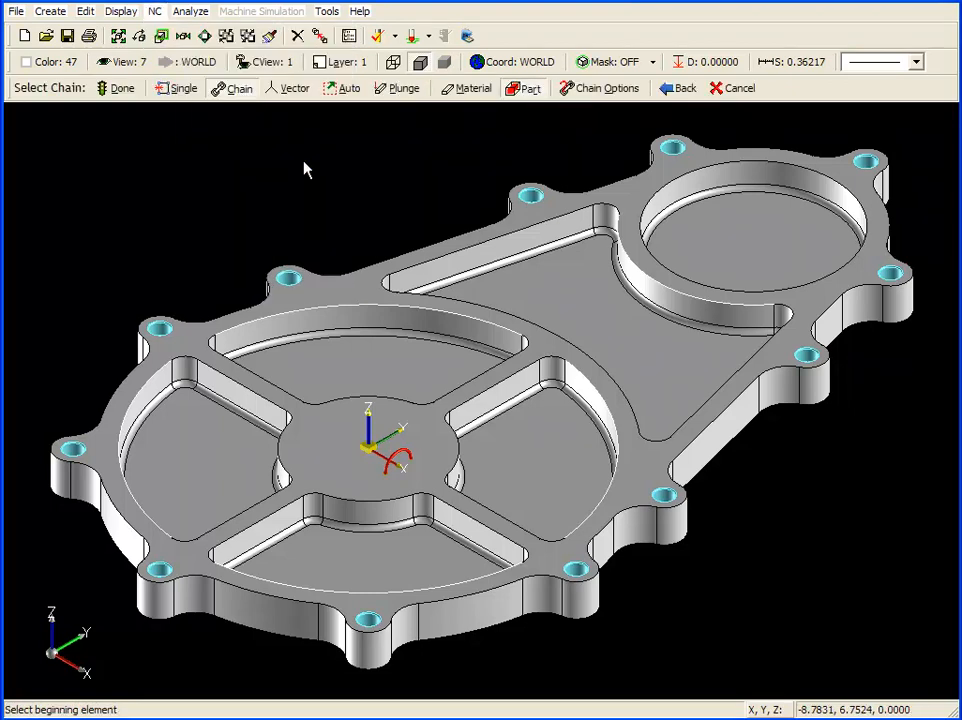
pyautogui.click(121, 444)
pyautogui.click(121, 440)
pyautogui.click(393, 310)
pyautogui.click(393, 310)
pyautogui.click(617, 441)
pyautogui.click(617, 441)
pyautogui.click(363, 597)
pyautogui.click(363, 597)
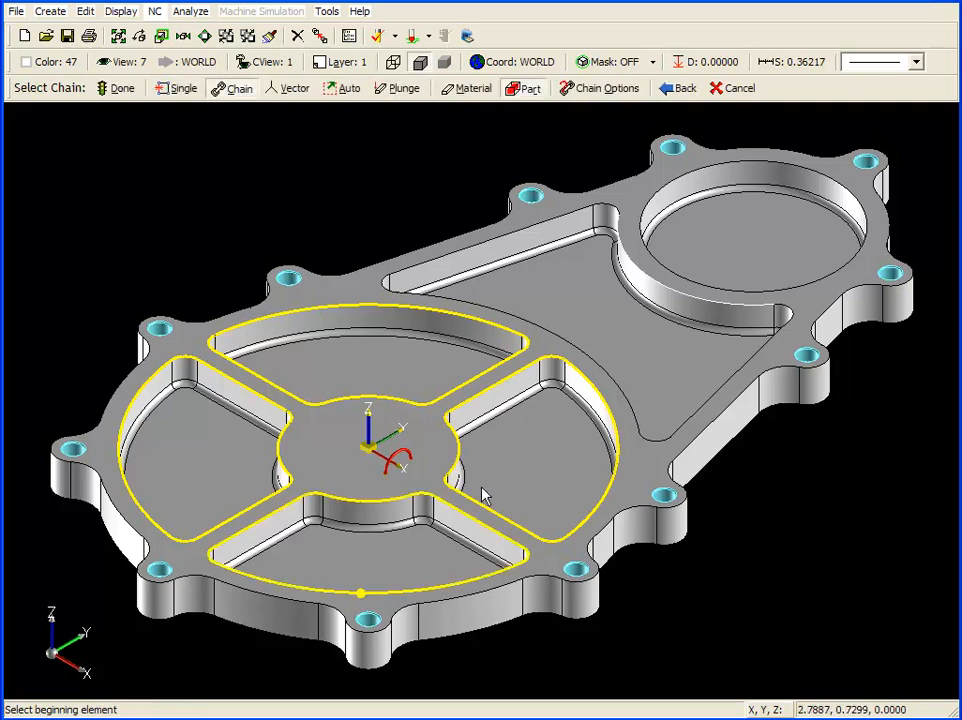
# Add the top edges of the large angular pocket and the circular pocket to the chains and complete the selection
pyautogui.click(665, 292)
pyautogui.click(665, 292)
pyautogui.click(774, 162)
pyautogui.click(774, 162)
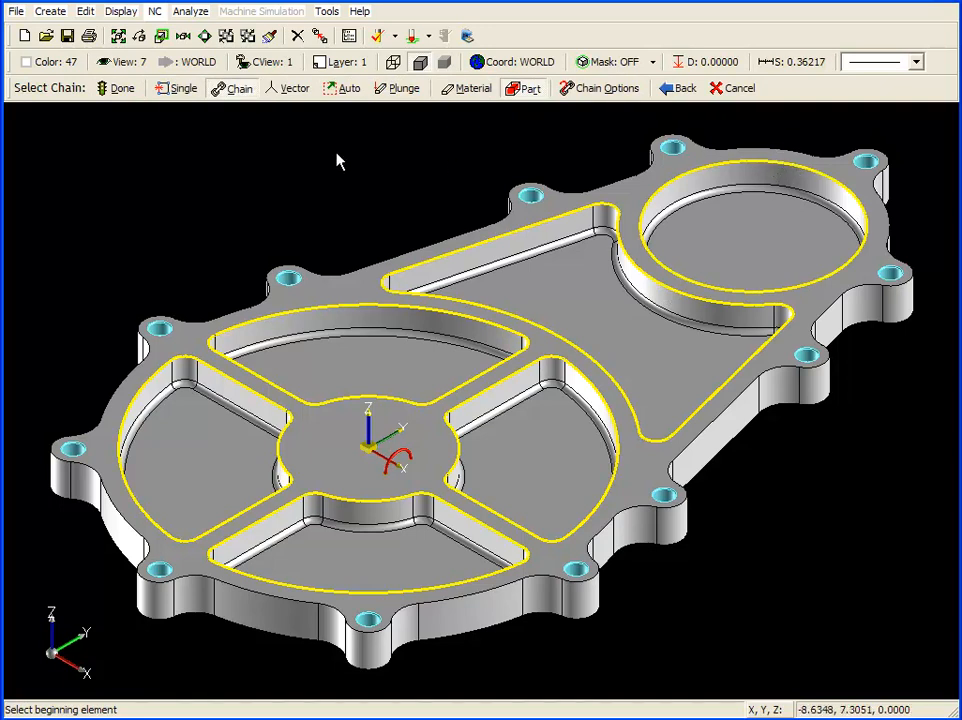
pyautogui.click(120, 89)
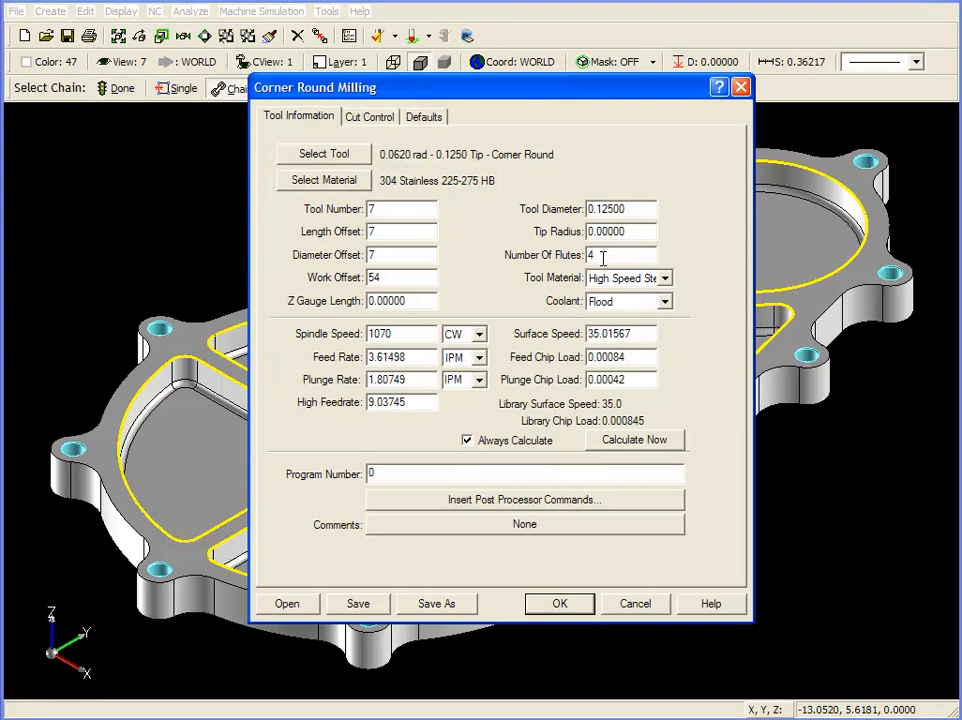
# Review the corner round tool's dimensions and the cut control settings of the round milling operation
pyautogui.click(324, 155)
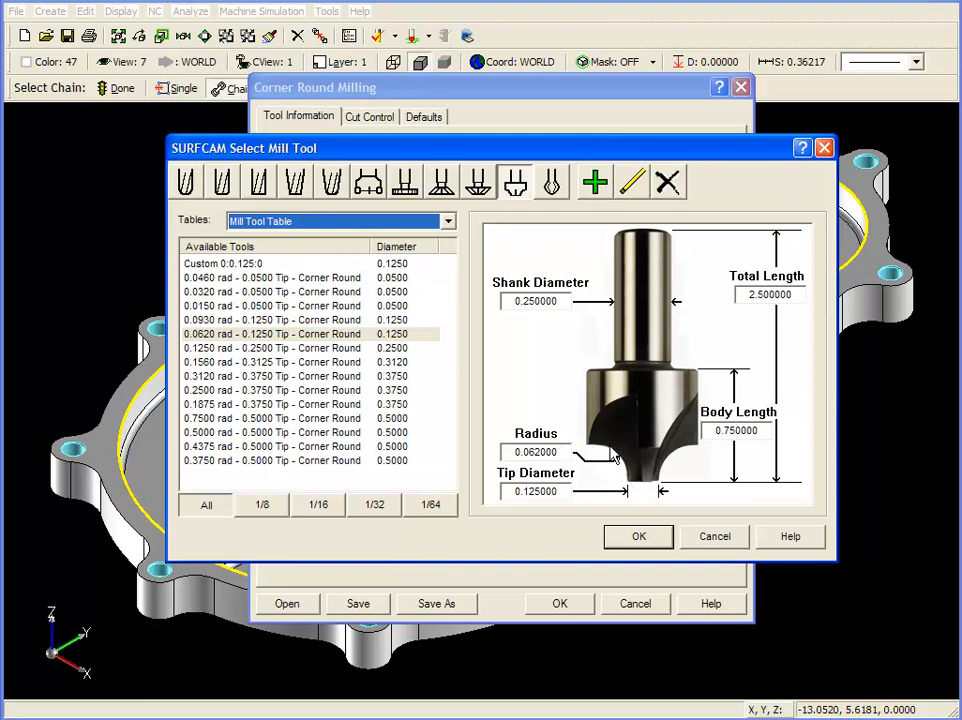
pyautogui.click(728, 539)
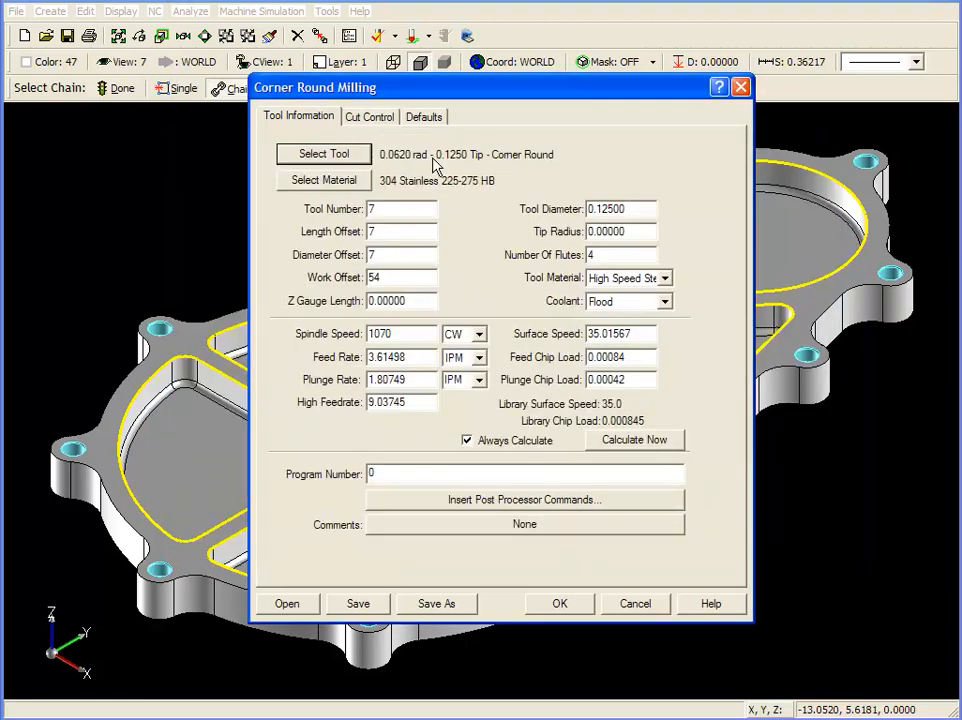
pyautogui.click(375, 119)
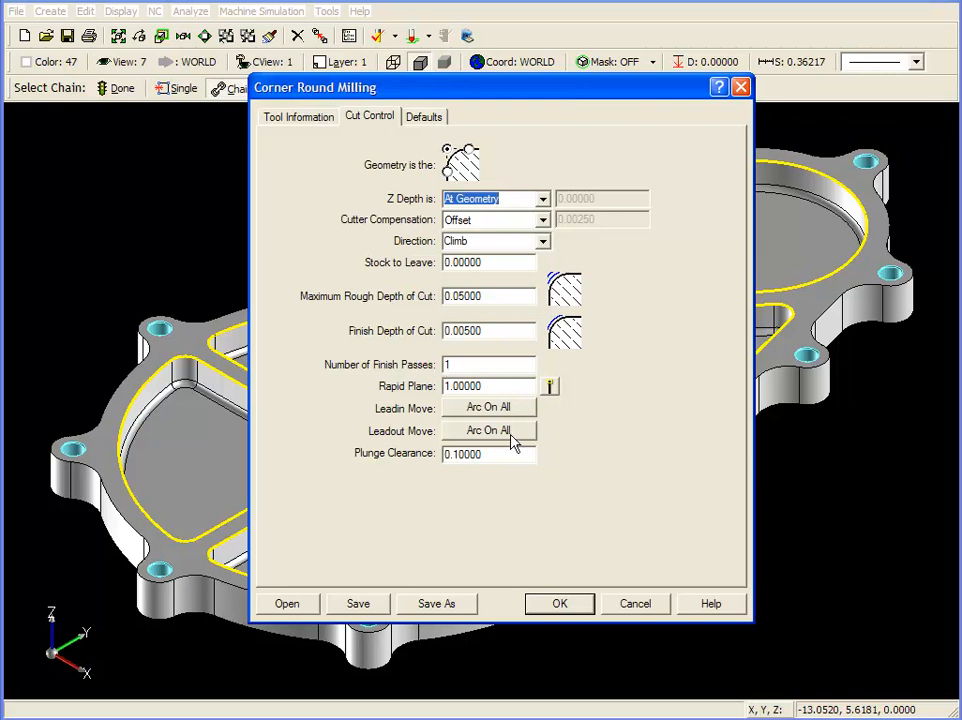
# Generate the corner round toolpath on the inside of the pocket edges and accept it
pyautogui.click(561, 605)
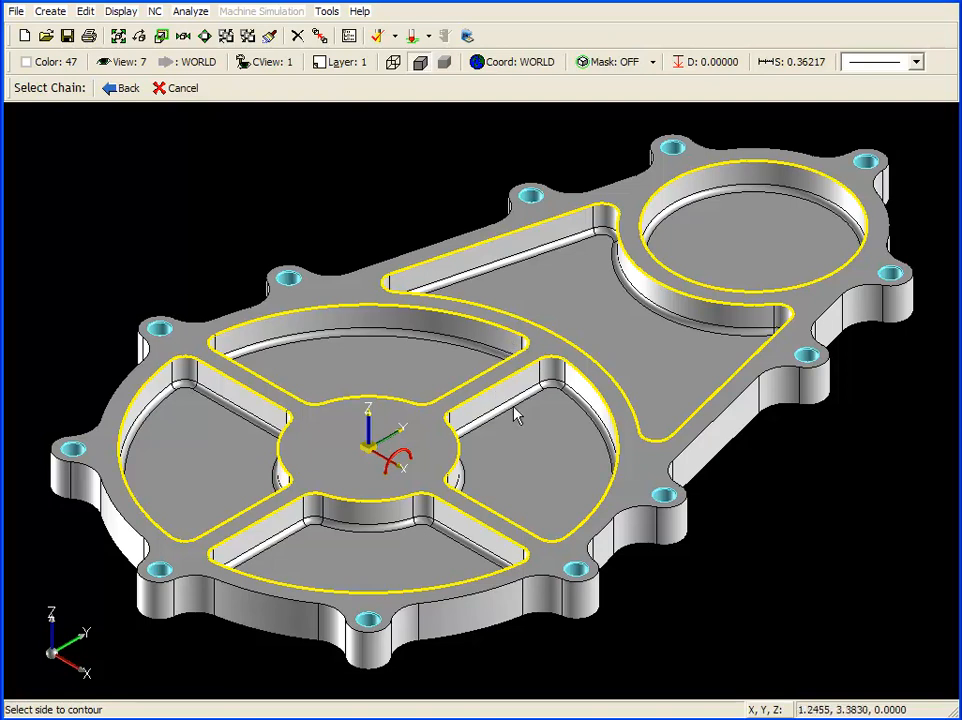
pyautogui.click(538, 458)
pyautogui.click(614, 339)
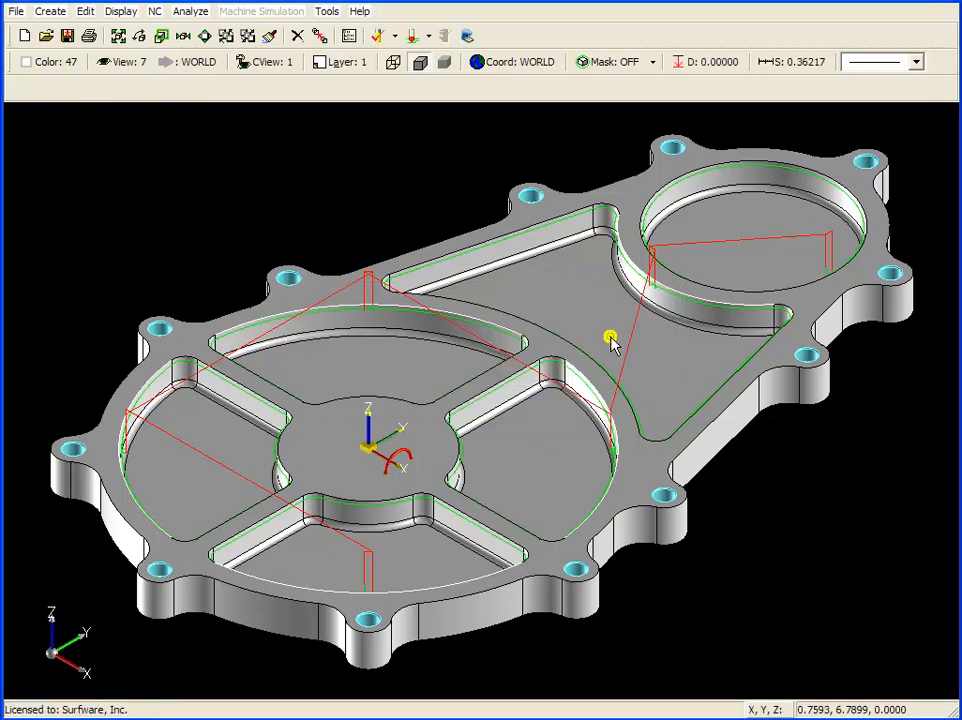
# Run the material removal simulation of the chamfer and corner round toolpaths on the cover
pyautogui.moveTo(629, 361); pyautogui.dragTo(606, 358)
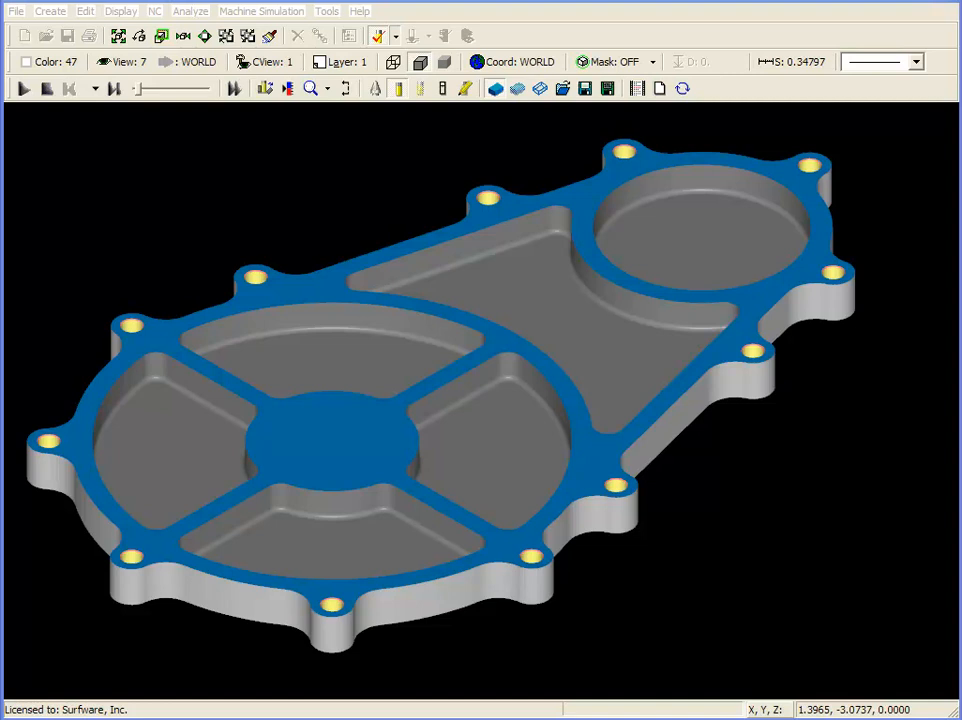
pyautogui.click(24, 89)
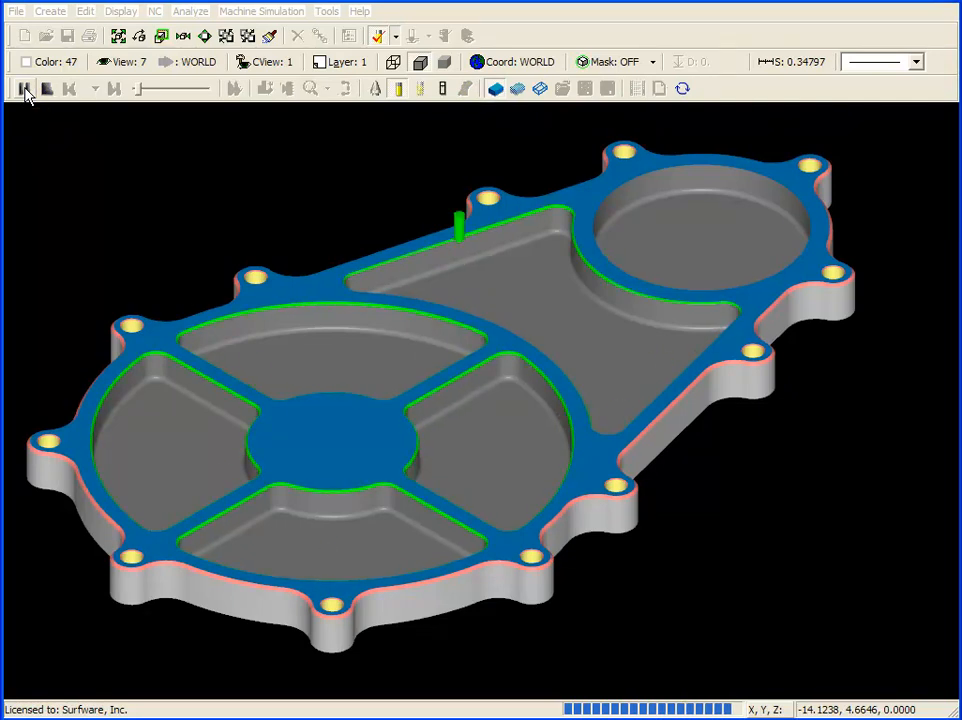
pyautogui.click(23, 89)
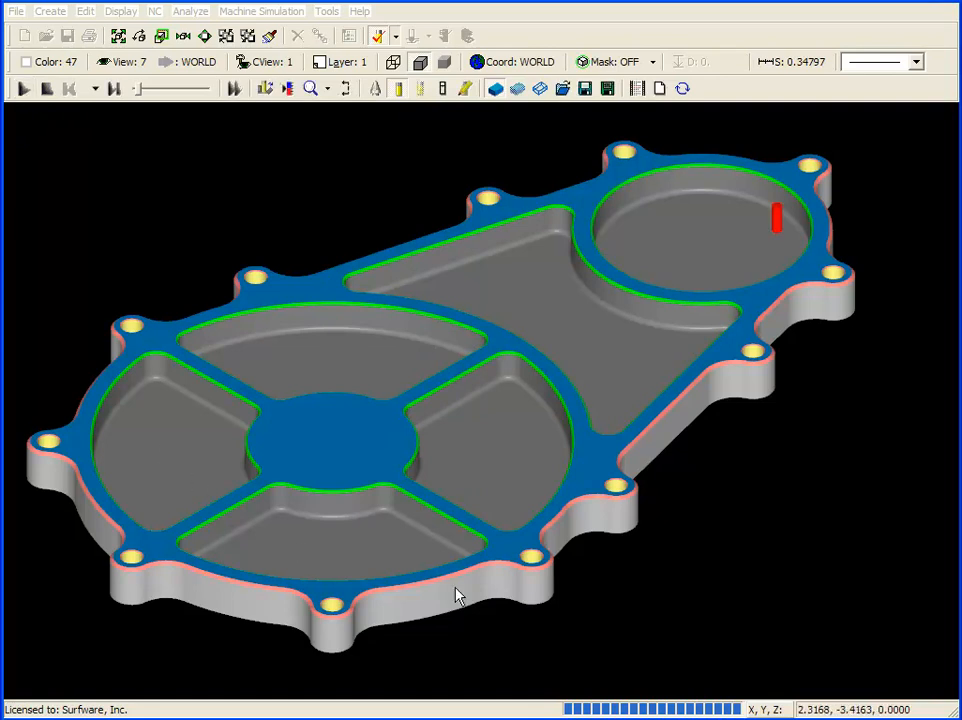
# Inspect the simulated rounded pocket edges and the chamfered outer edge up close
pyautogui.scroll(4, 430, 550)
pyautogui.scroll(8, 440, 540)
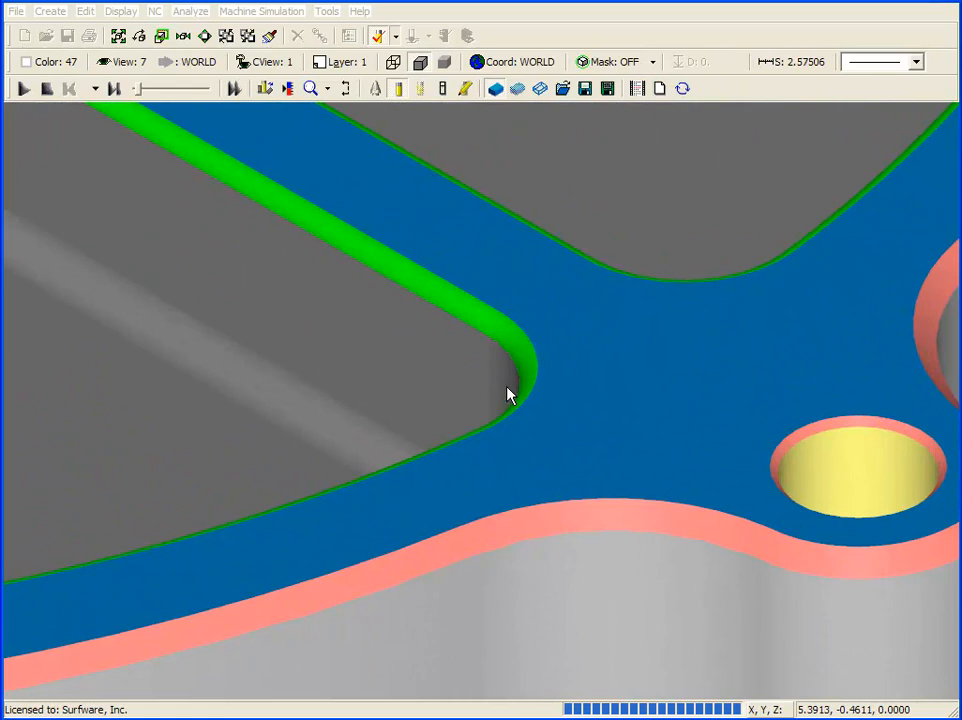
pyautogui.moveTo(537, 404)
pyautogui.mouseDown(button='middle')
pyautogui.moveTo(496, 391)
pyautogui.moveTo(545, 414)
pyautogui.mouseUp(button='middle')
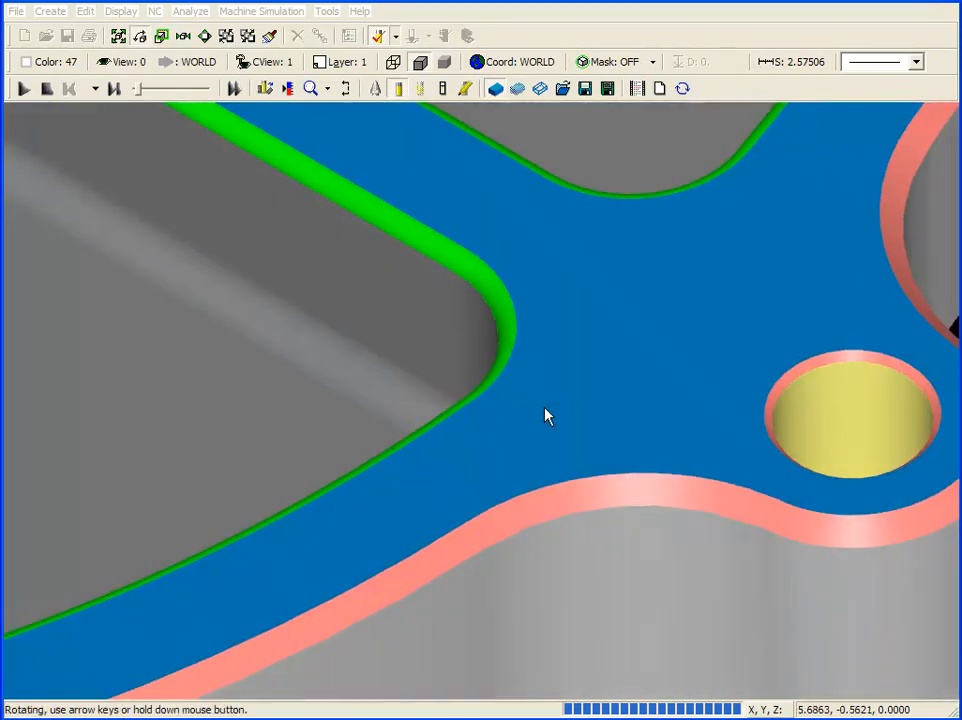
pyautogui.scroll(-5, 599, 419)
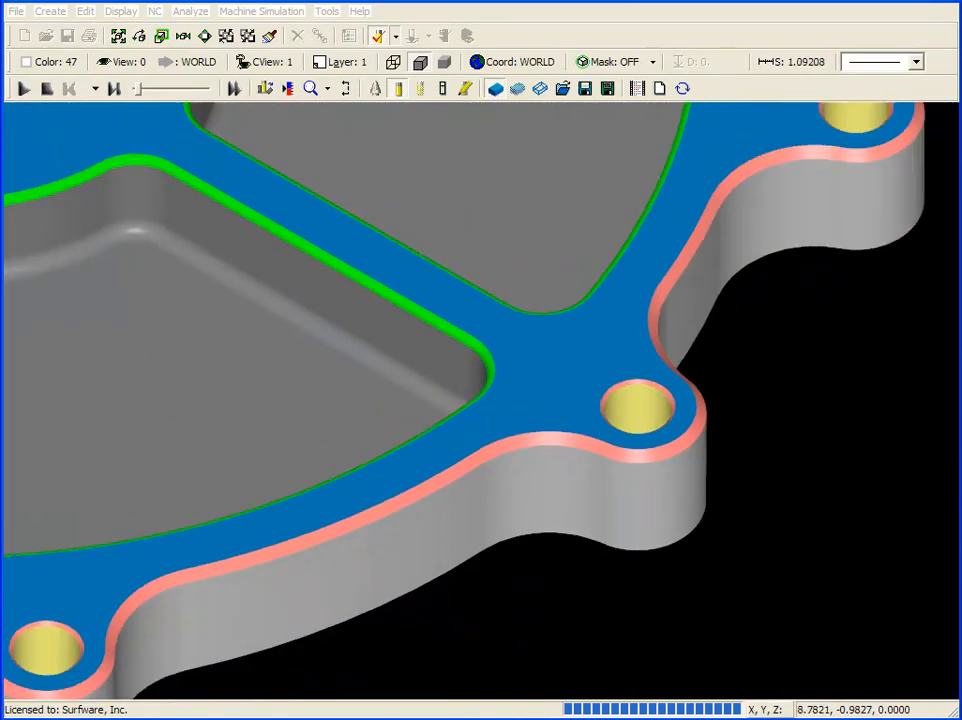